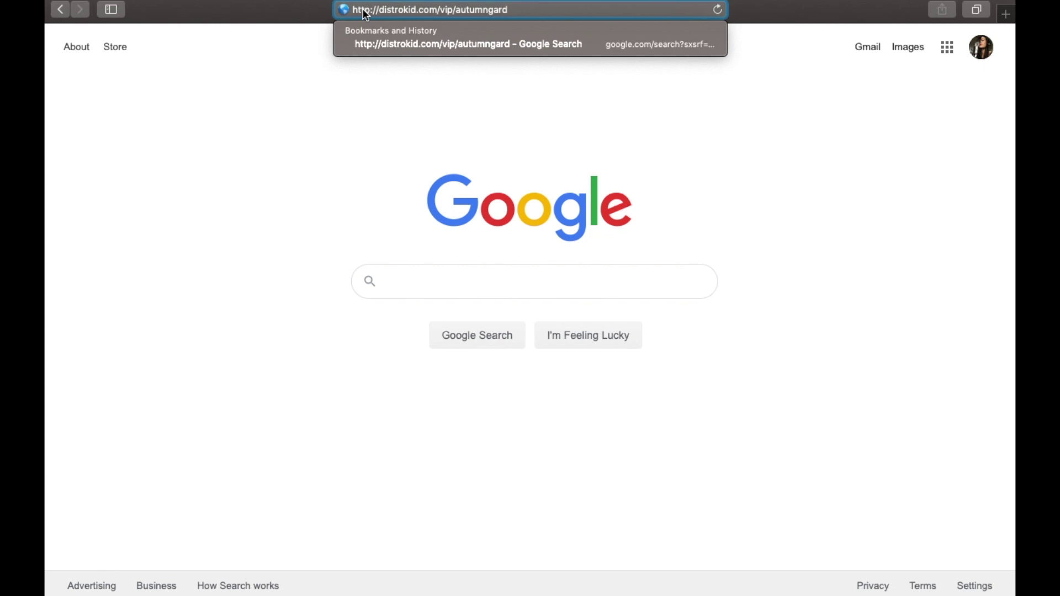
Step: Load the DistroKid VIP link and scroll down to the $19.99/year sign-up form
key("Return")
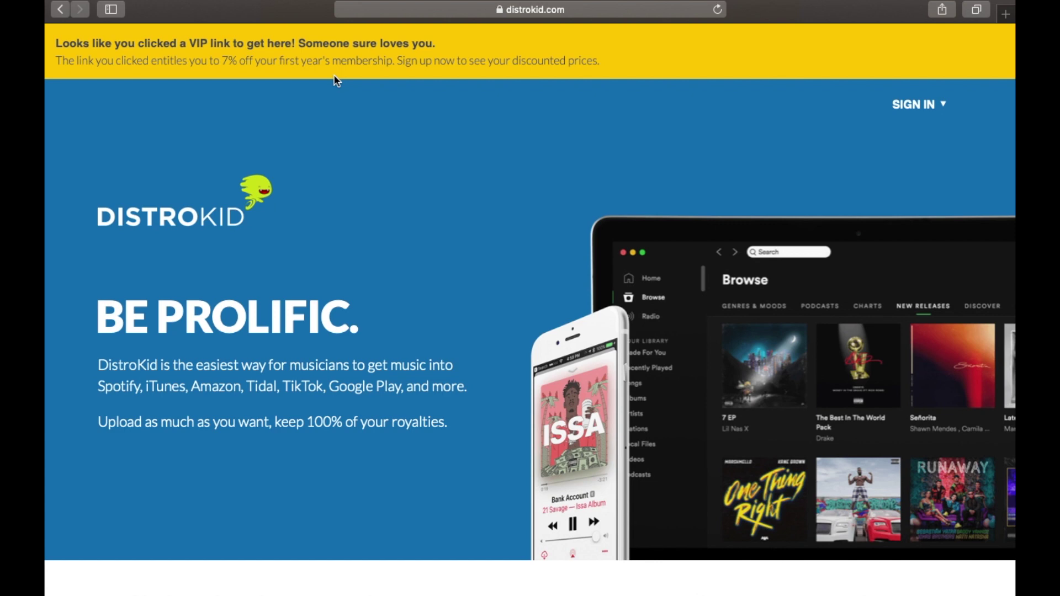
scroll(439, 290, "down", 10)
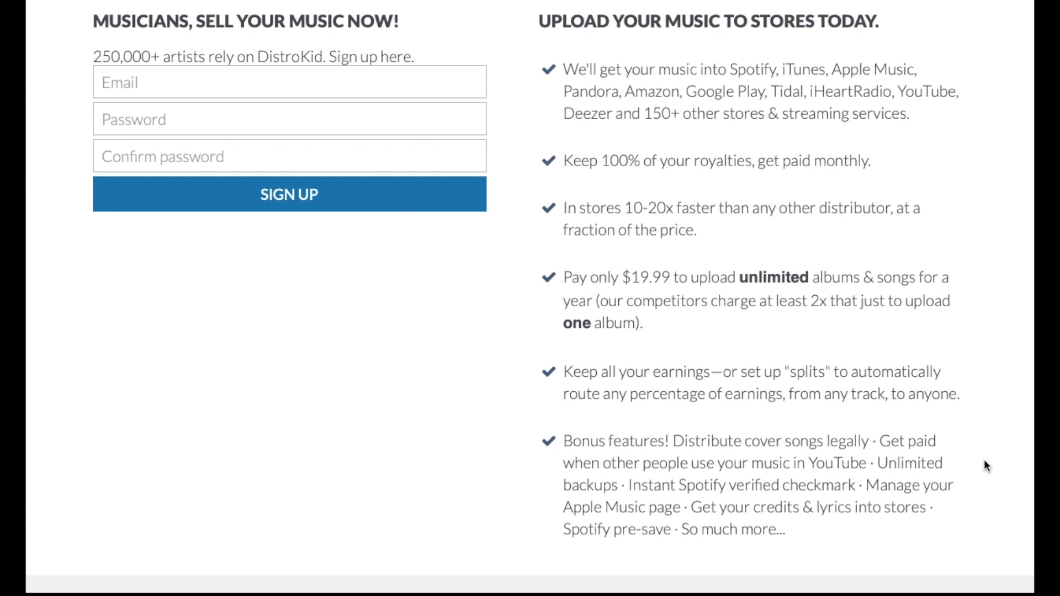
Step: Scroll the dashboard down to the five released singles listed under Albums
scroll(984, 461, "down", 1)
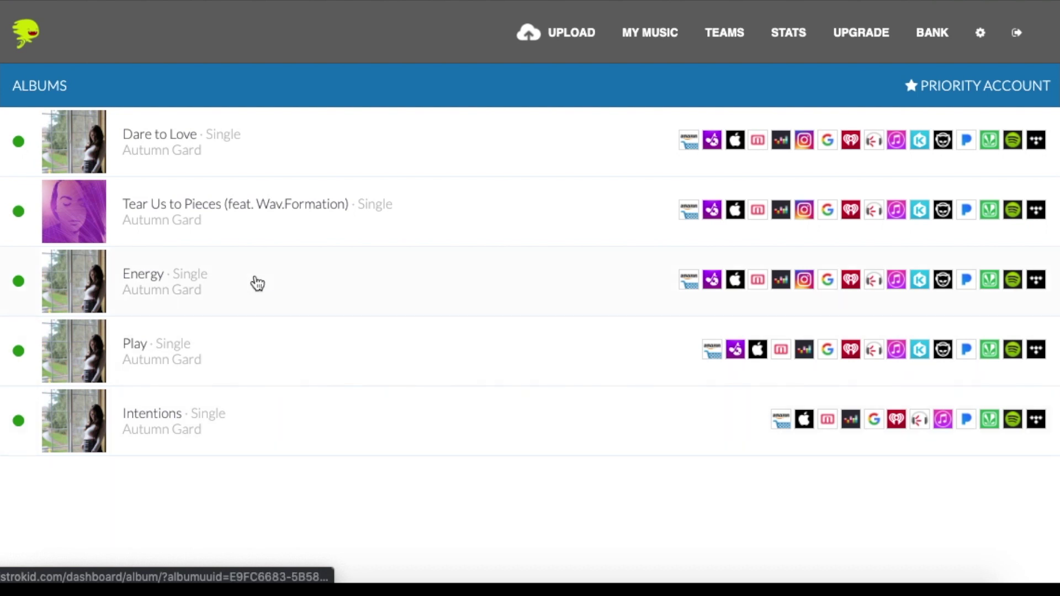
left_click(147, 420)
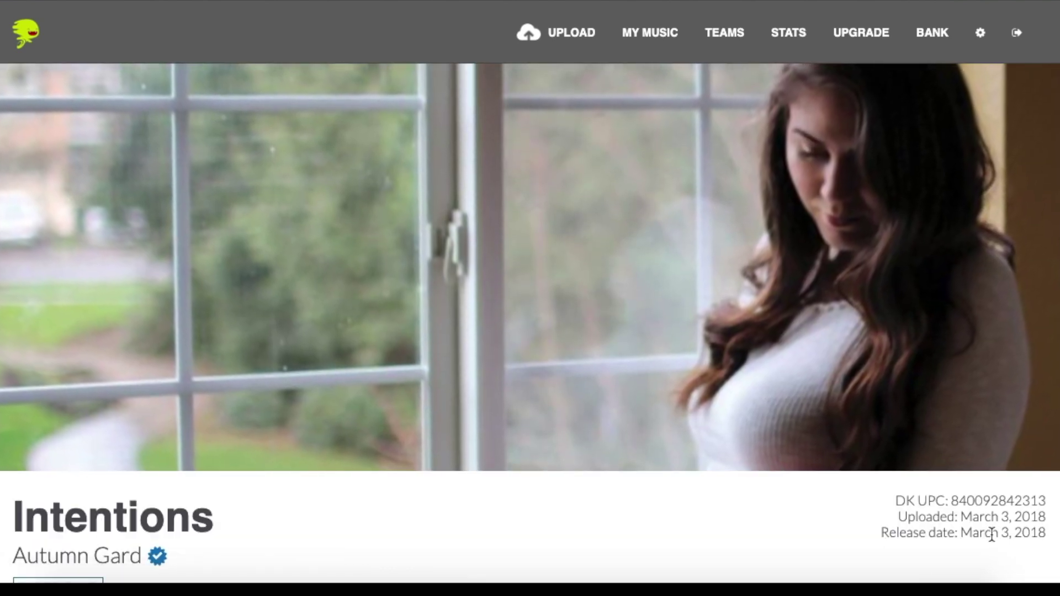
left_click(26, 33)
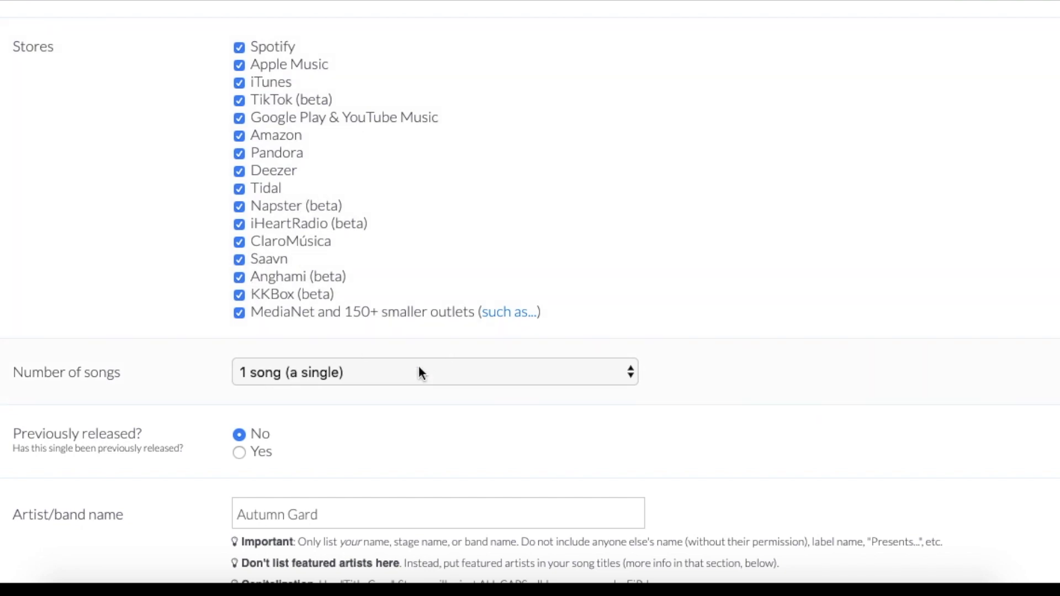
Step: Scroll the upload form past the Stores checklist to the October 6, 2019 release date
scroll(601, 482, "down", 5)
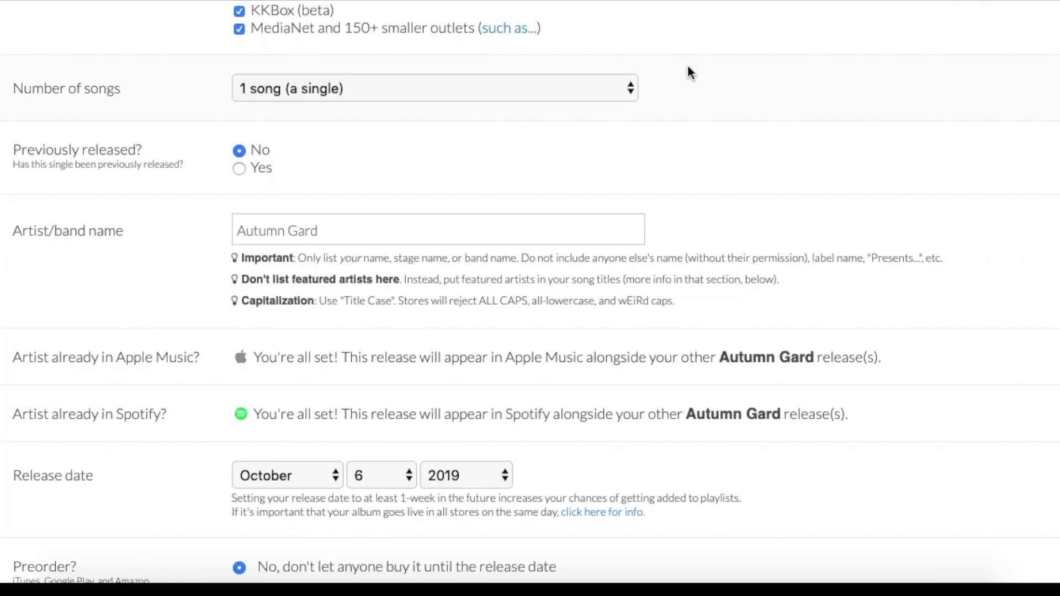
left_click(558, 93)
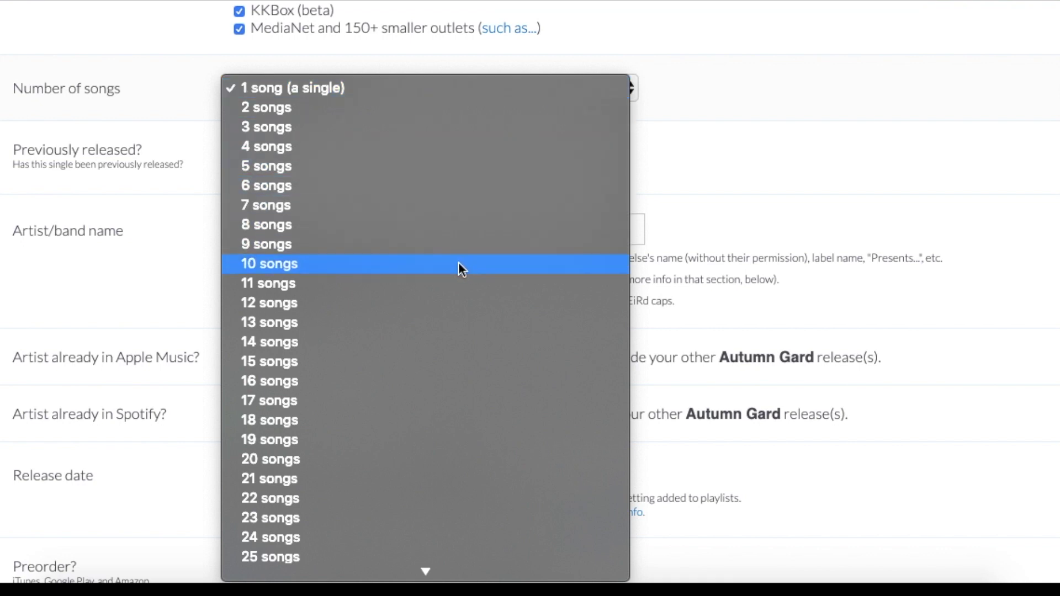
key("Escape")
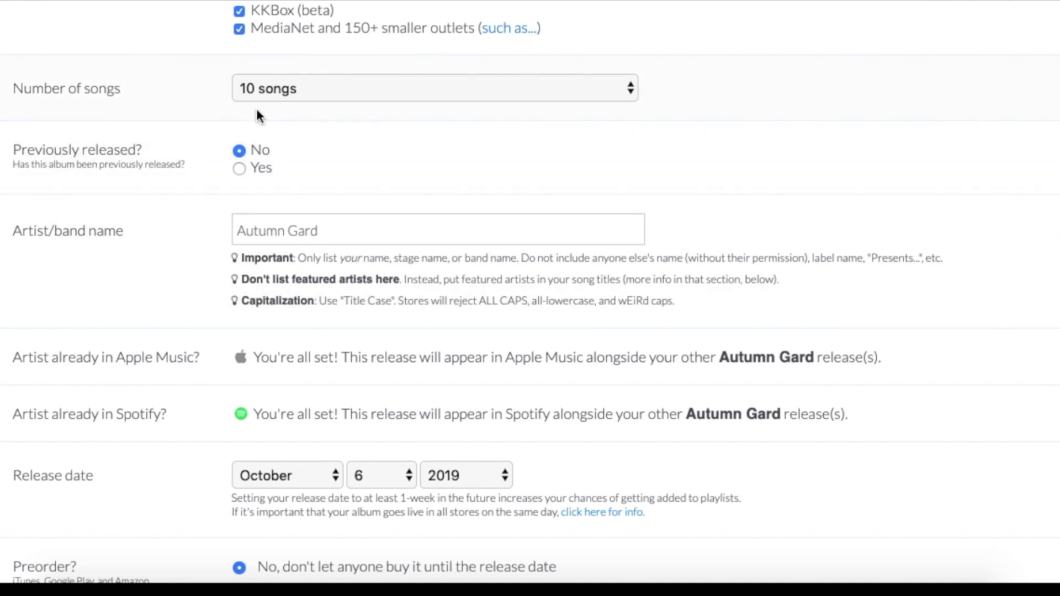
left_click(279, 92)
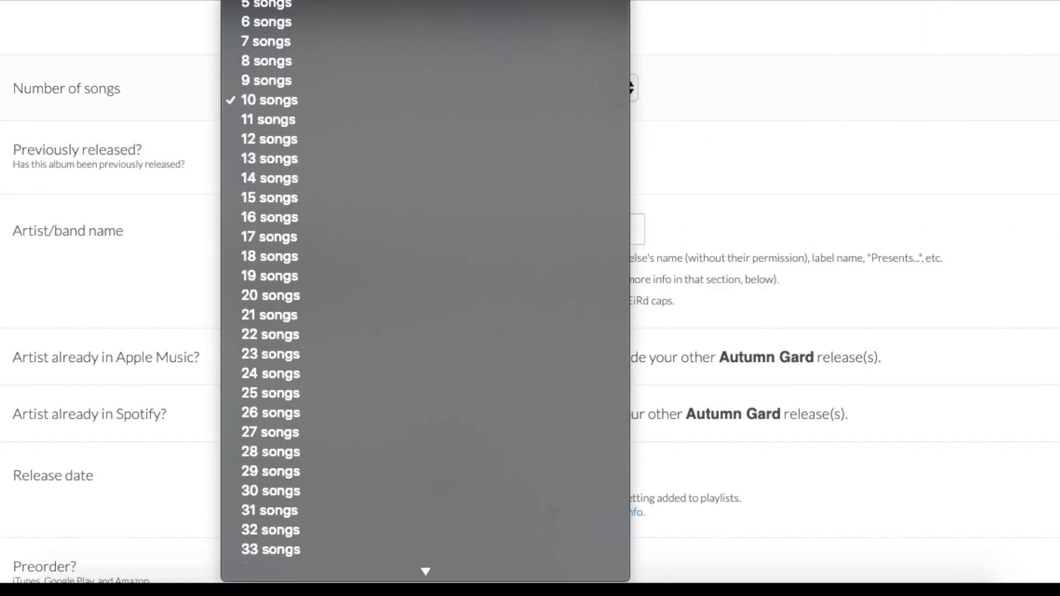
key("Escape")
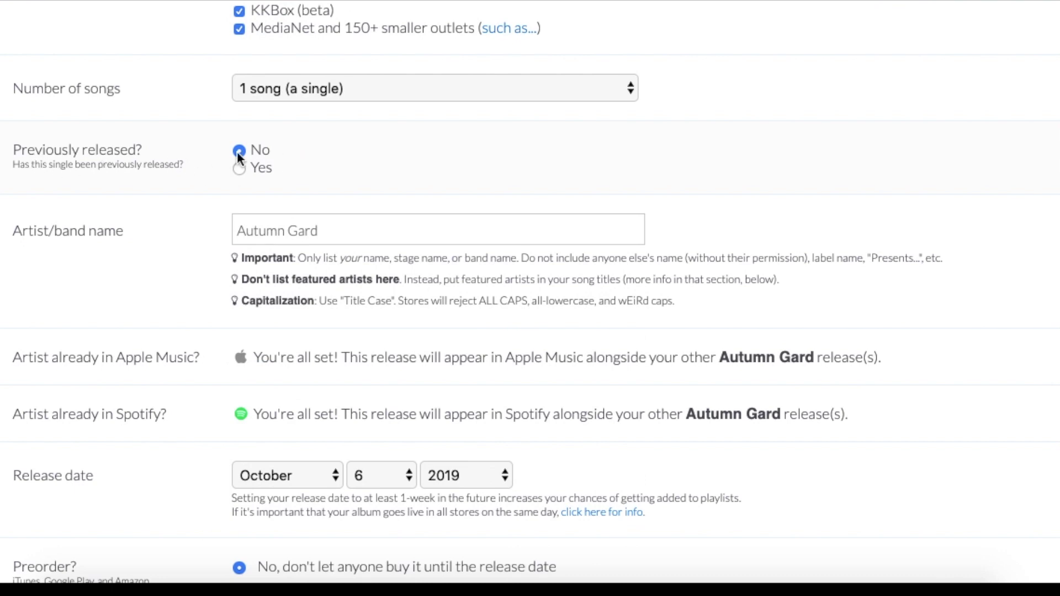
left_click(239, 167)
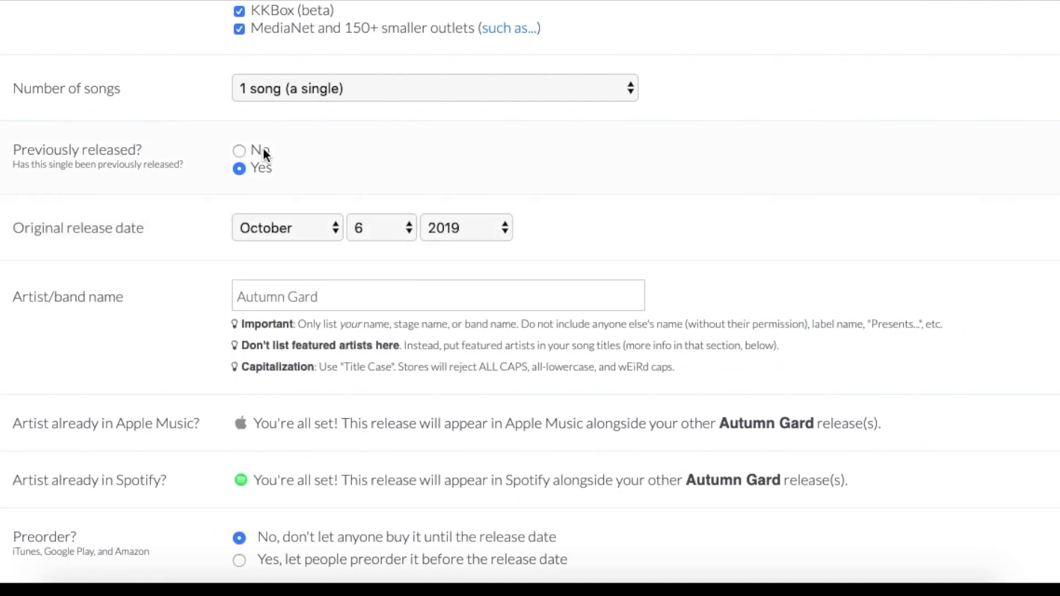
left_click(240, 150)
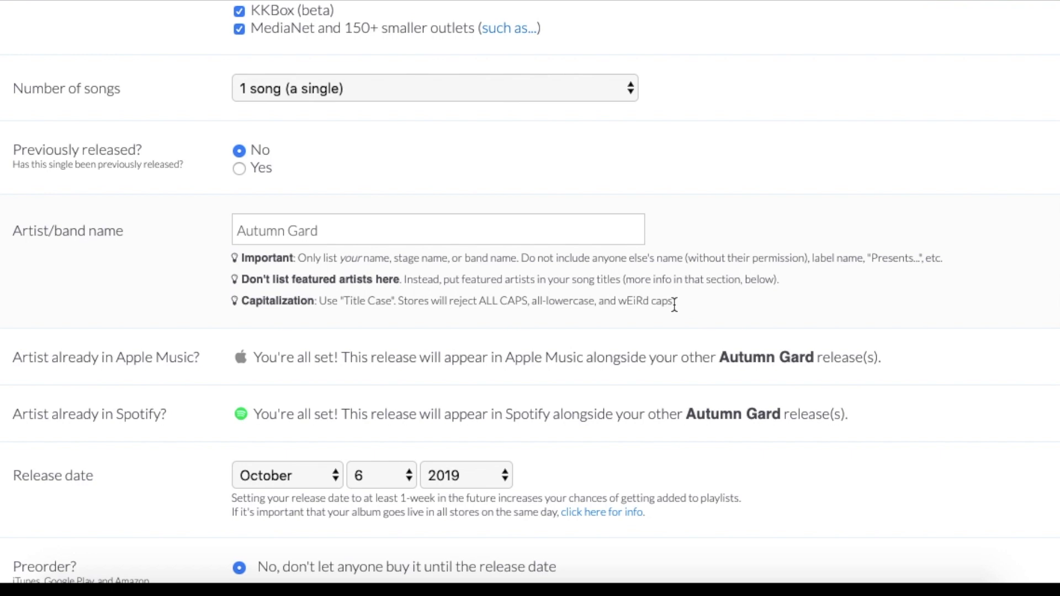
left_click_drag(675, 302, 598, 303)
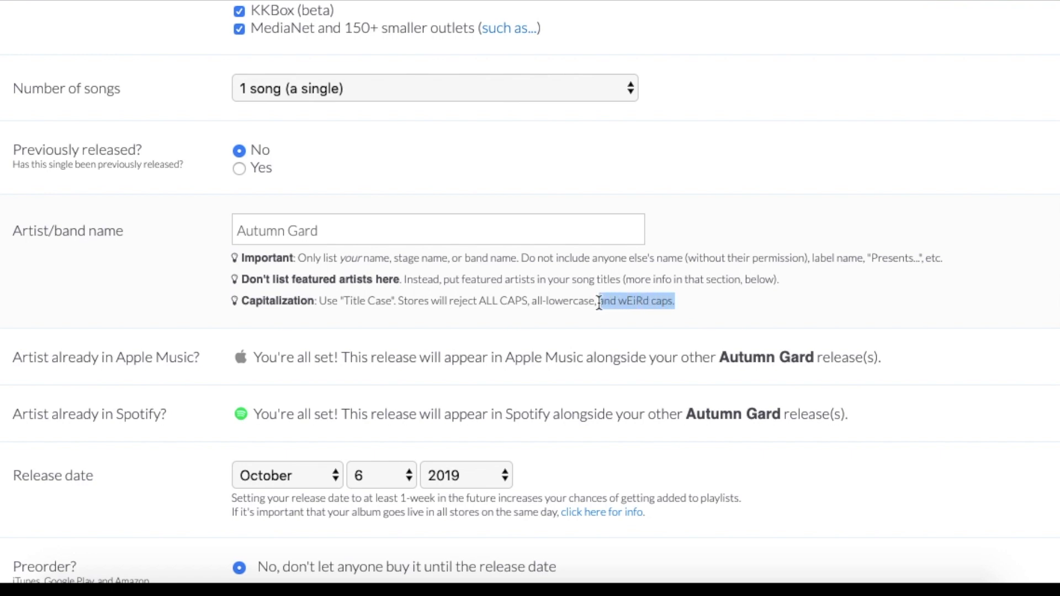
left_click(713, 292)
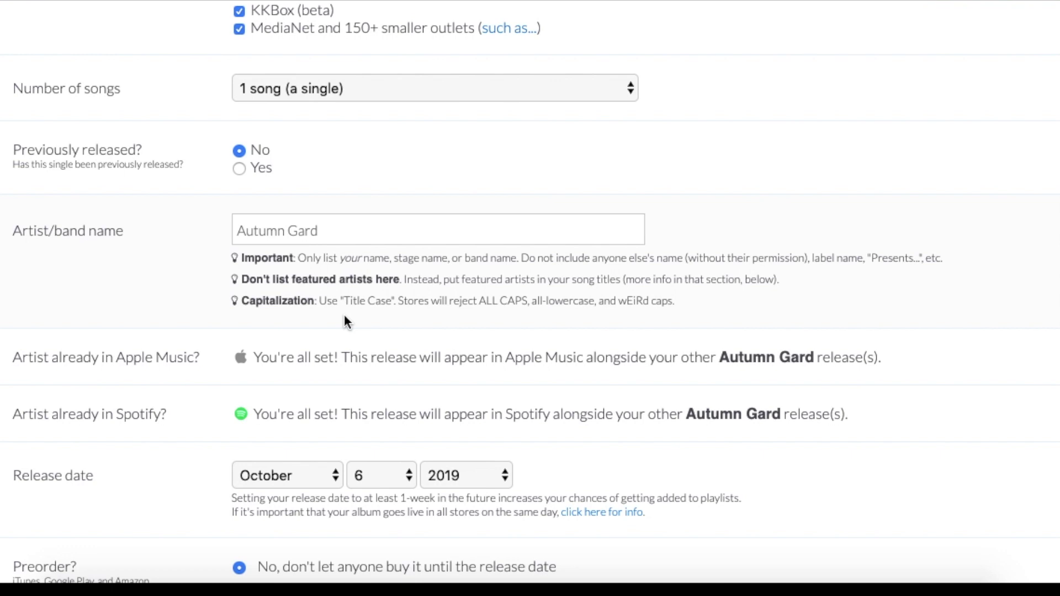
scroll(212, 381, "down", 2)
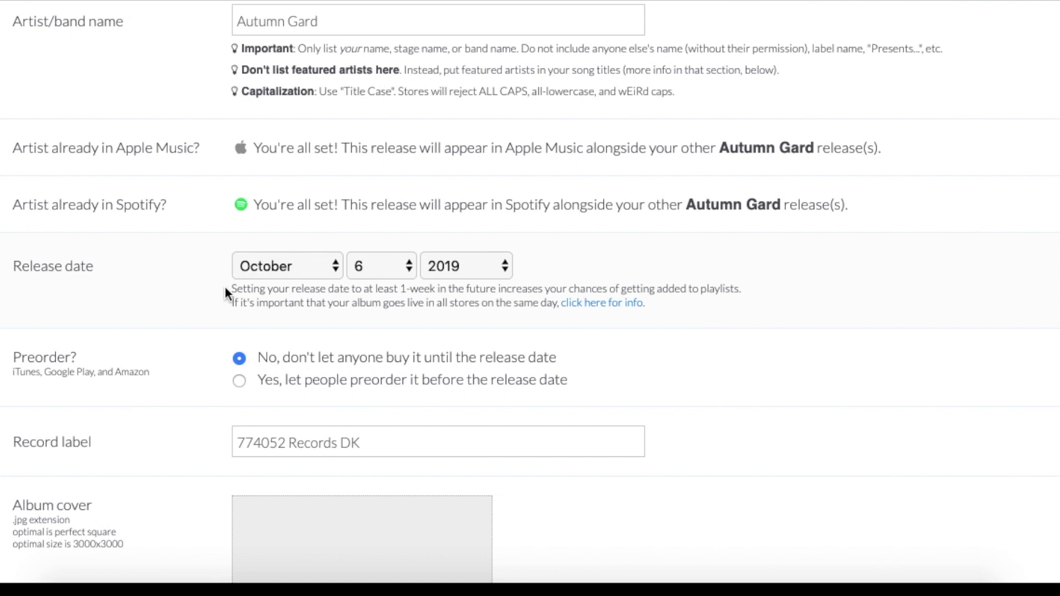
Step: Keep the release day at 6 and delete the default record label text
left_click_drag(226, 286, 687, 309)
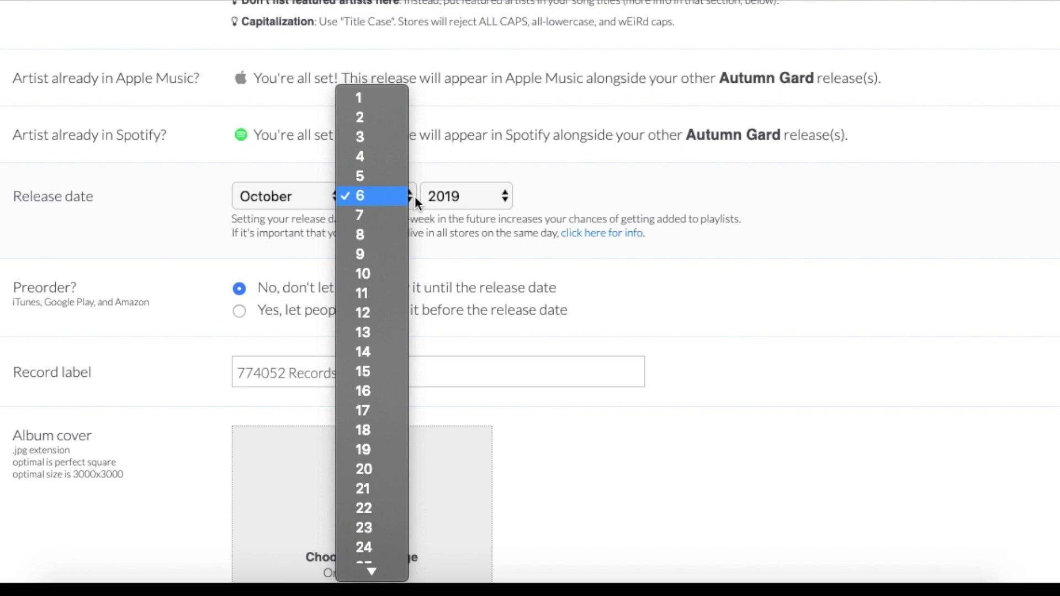
left_click(390, 197)
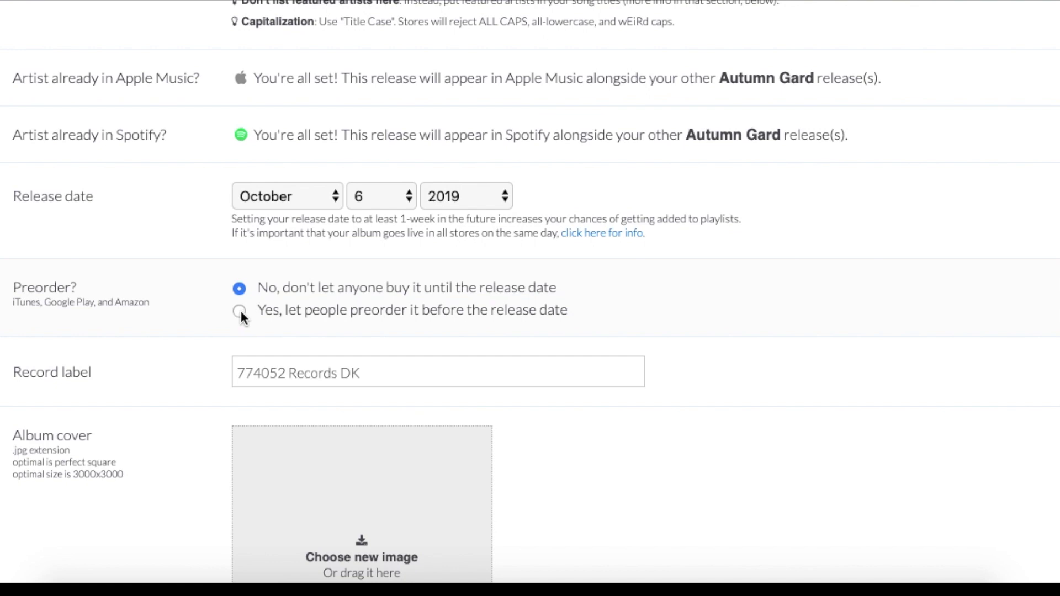
scroll(241, 317, "up", 1)
left_click(397, 428)
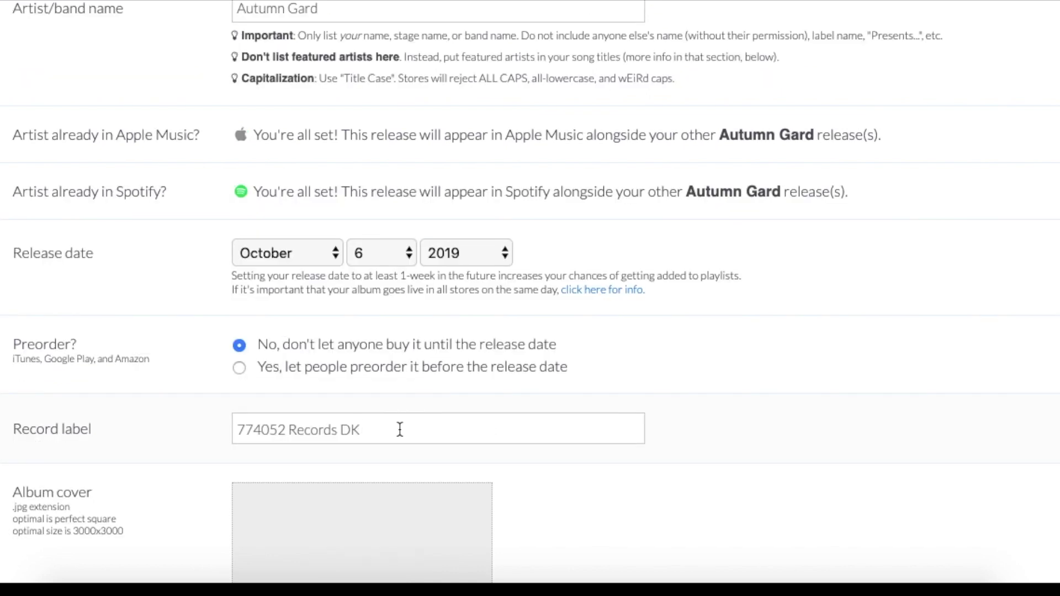
left_click_drag(360, 426, 207, 426)
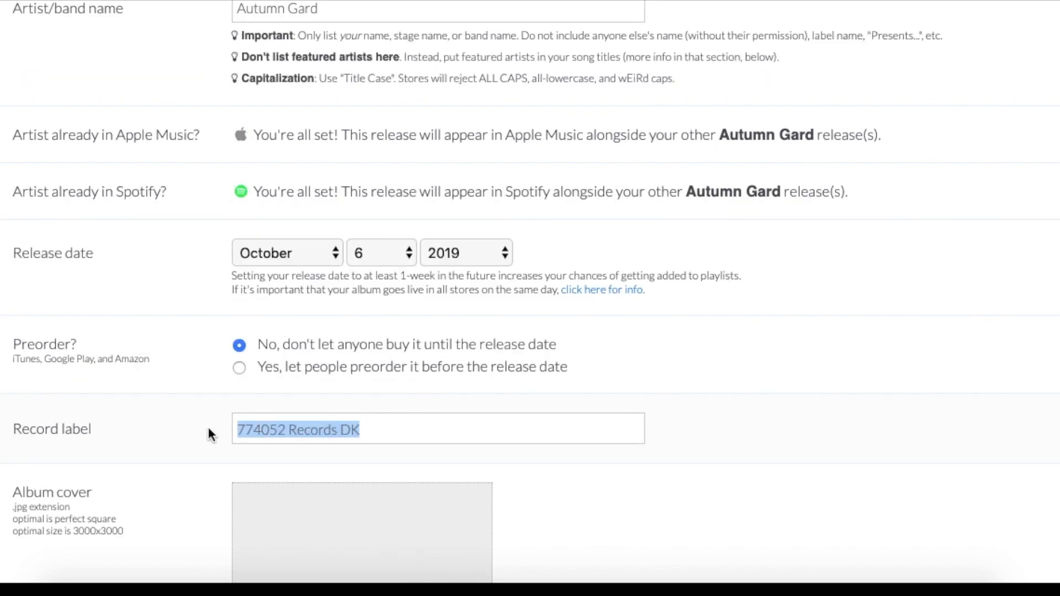
key("BackSpace")
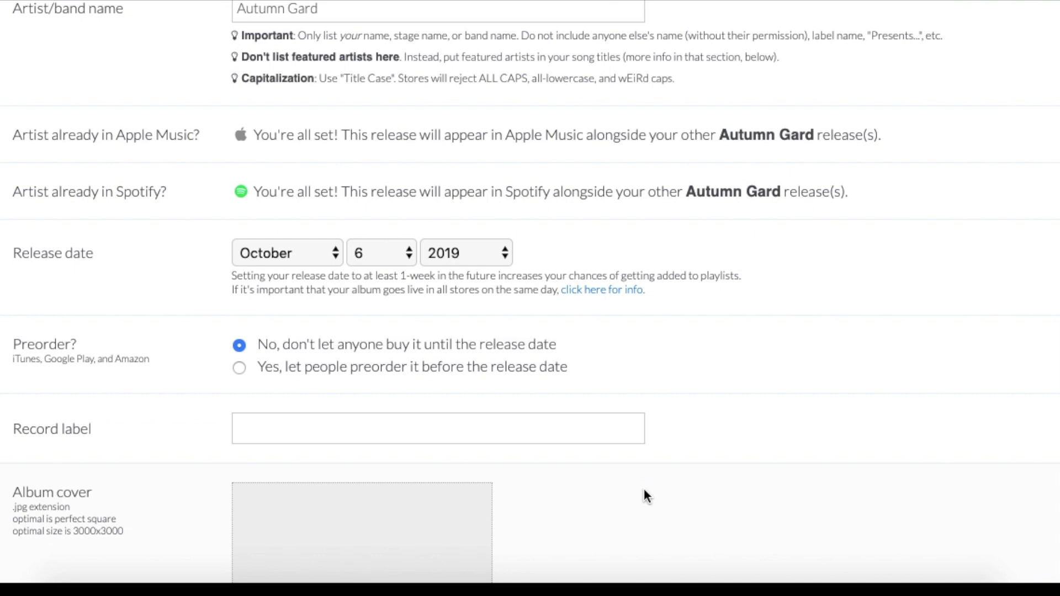
scroll(645, 490, "down", 9)
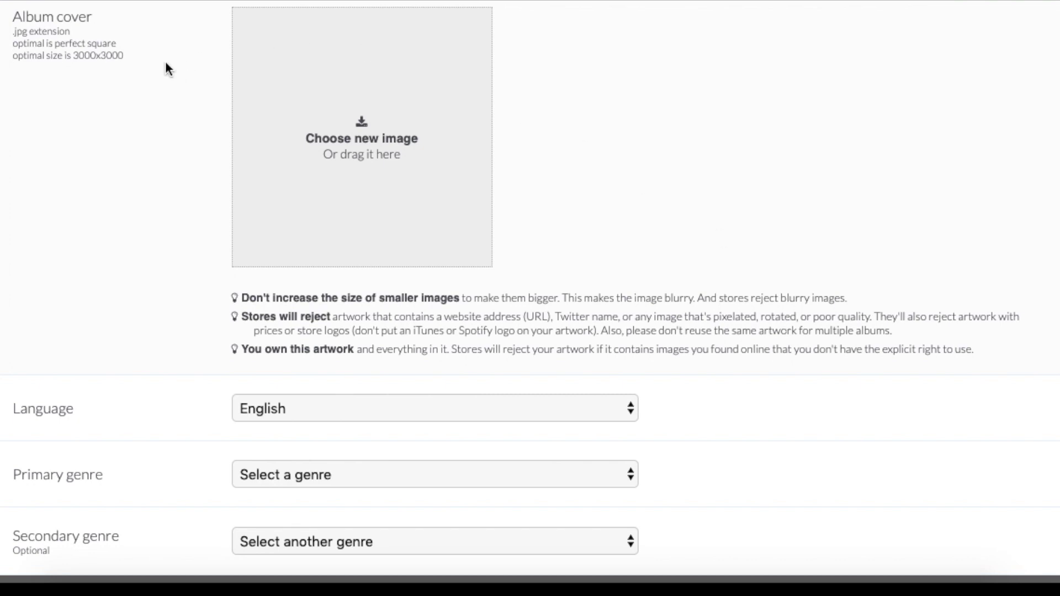
left_click_drag(79, 33, 6, 31)
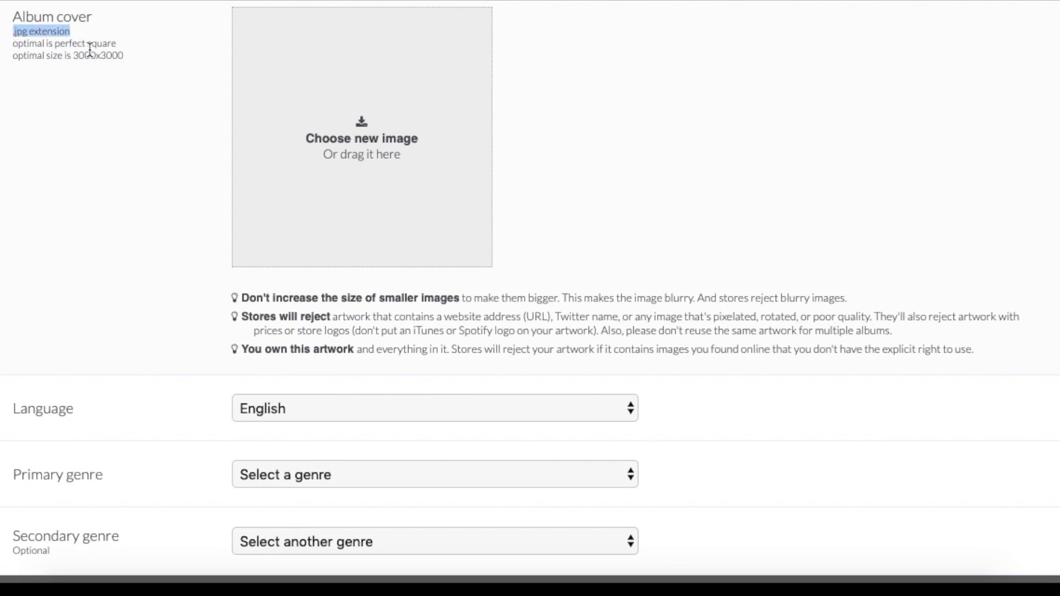
left_click_drag(132, 52, 3, 57)
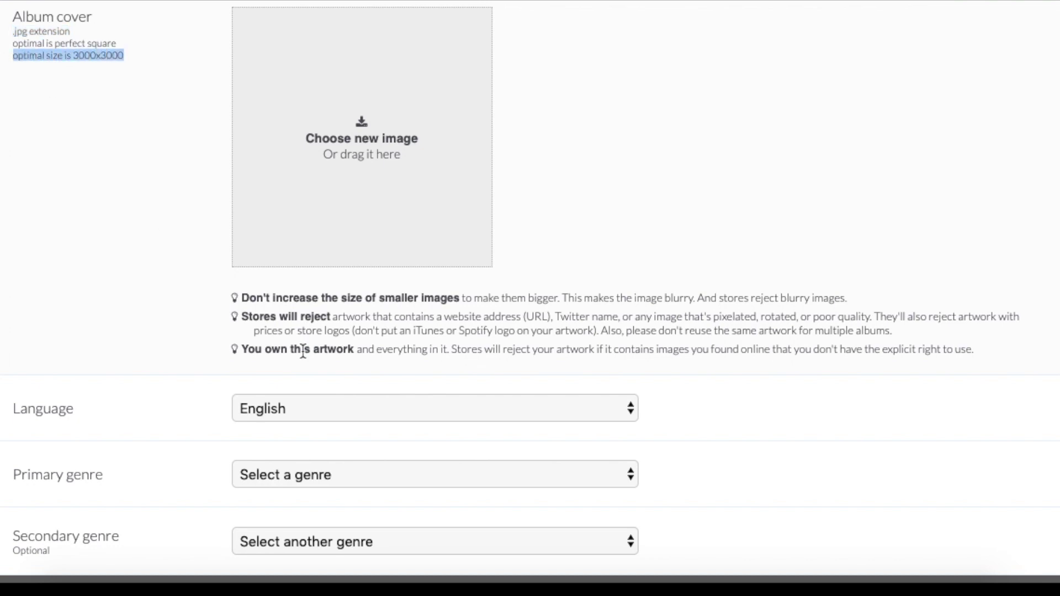
left_click(685, 164)
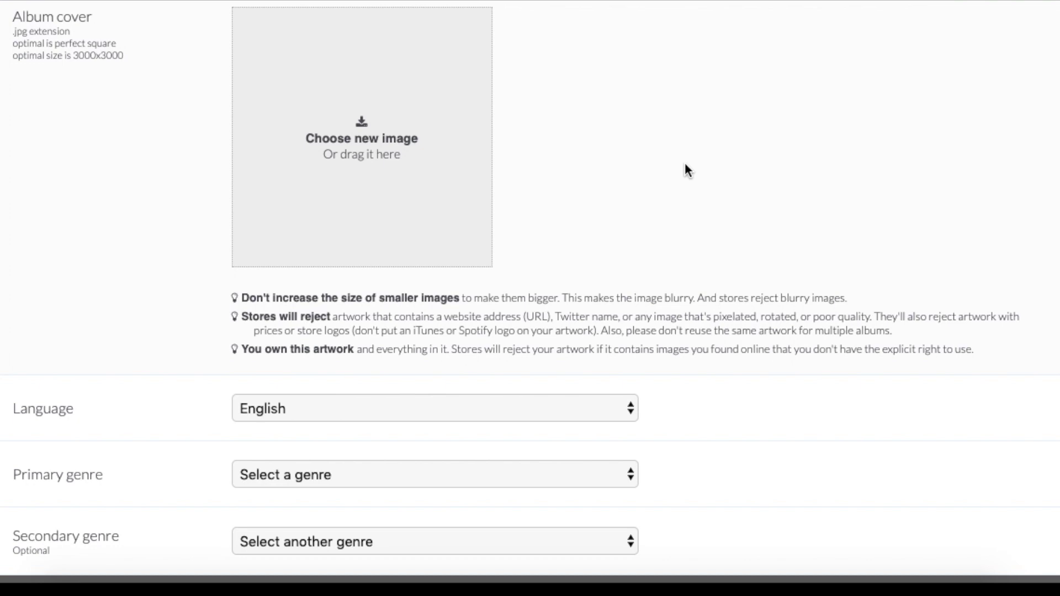
Step: Choose Electronic as the primary genre and Chill Out as its subgenre
scroll(725, 227, "down", 5)
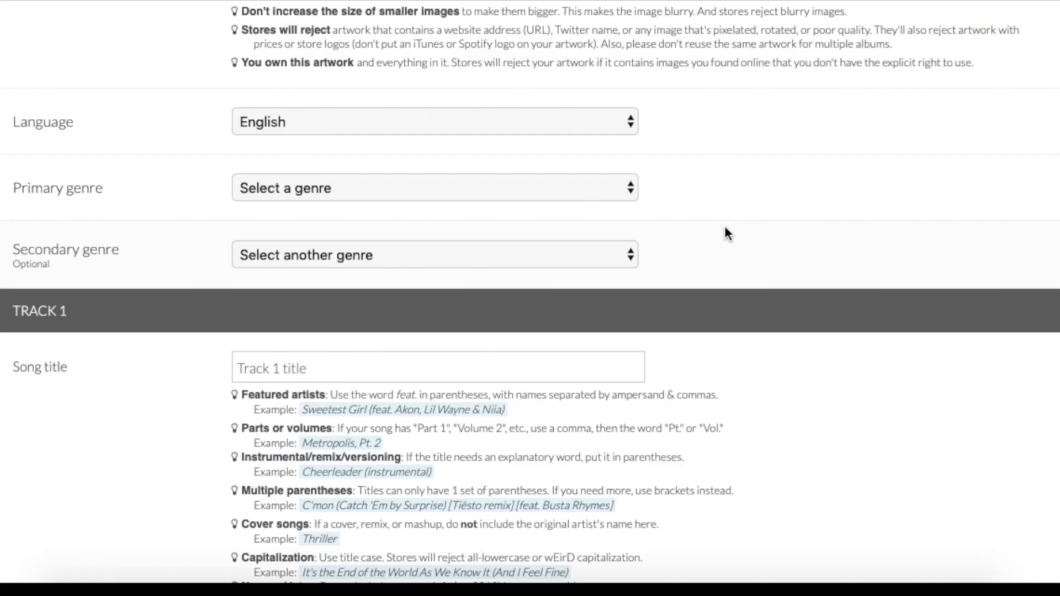
left_click(583, 188)
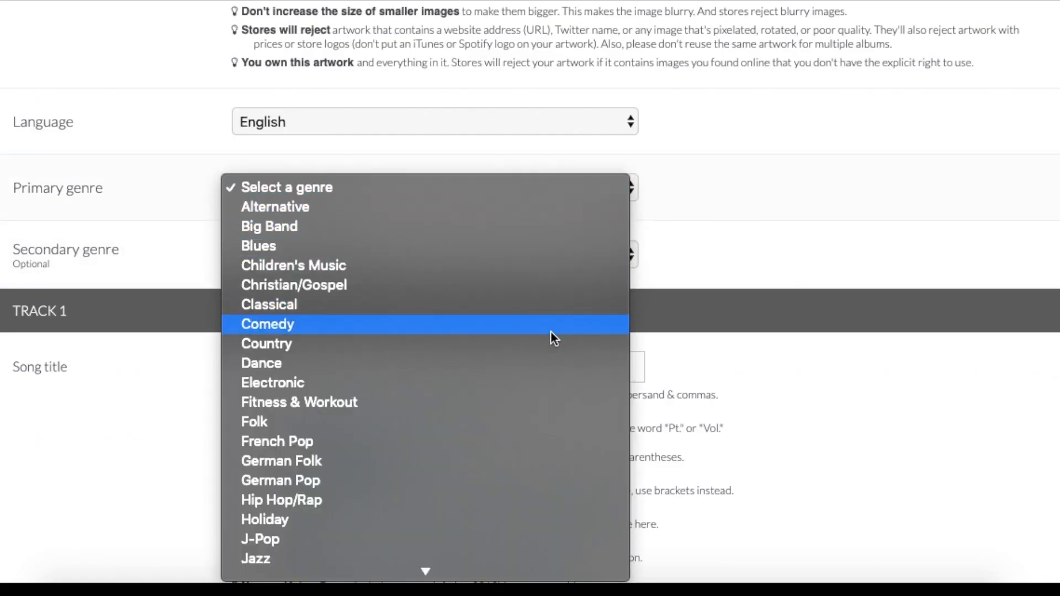
left_click(532, 381)
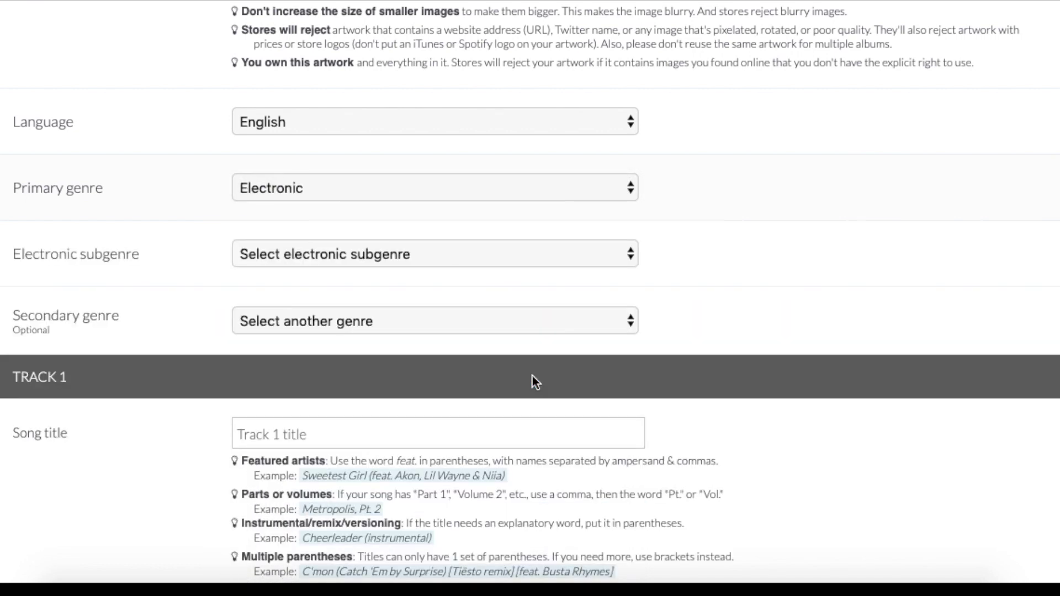
left_click(435, 254)
left_click(411, 315)
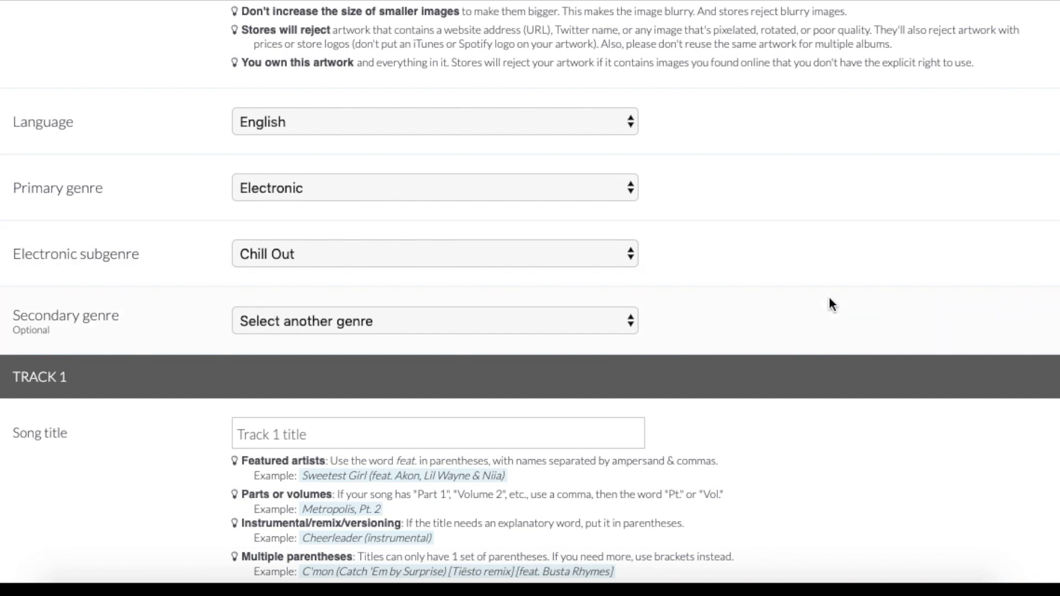
scroll(829, 297, "down", 5)
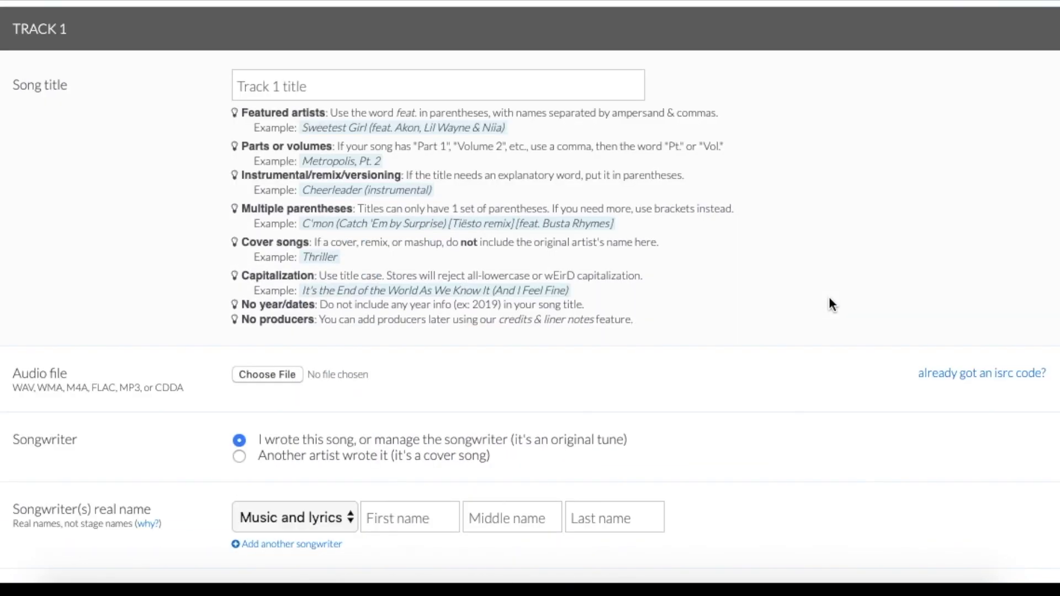
left_click(276, 86)
left_click_drag(368, 128, 297, 126)
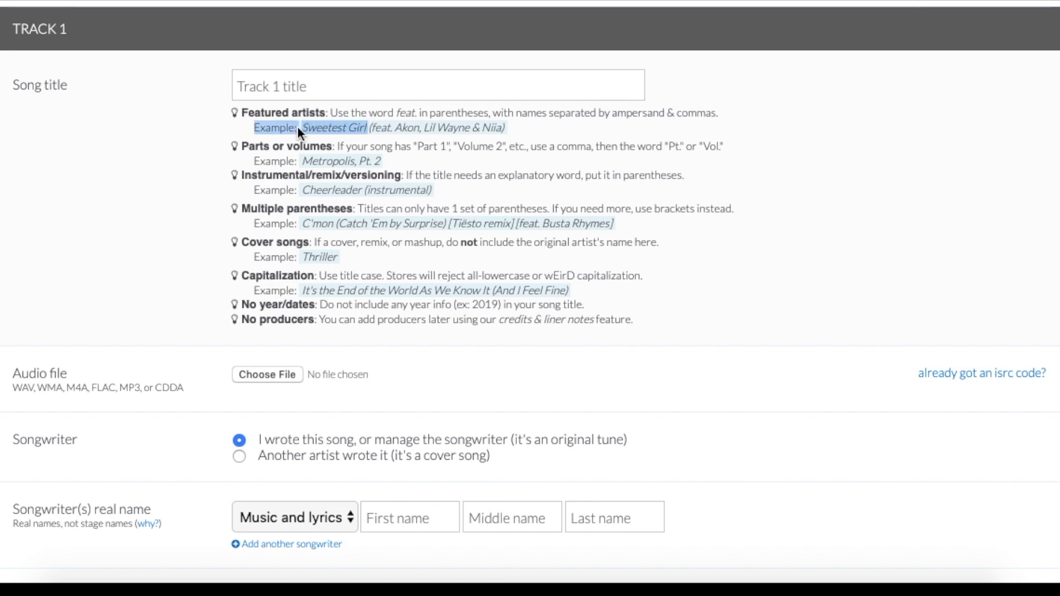
left_click_drag(523, 126, 370, 128)
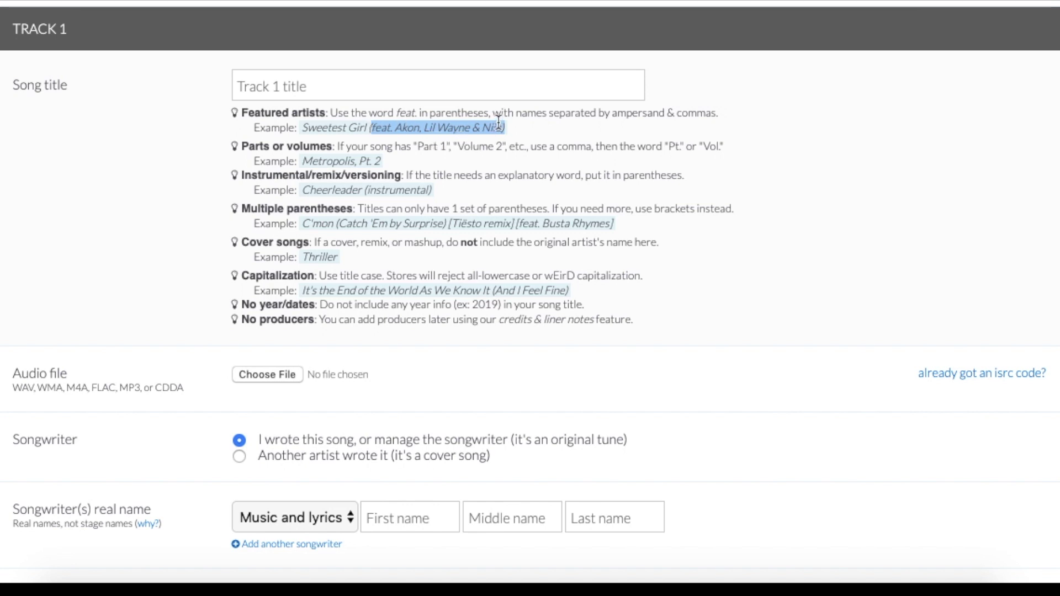
left_click(545, 124)
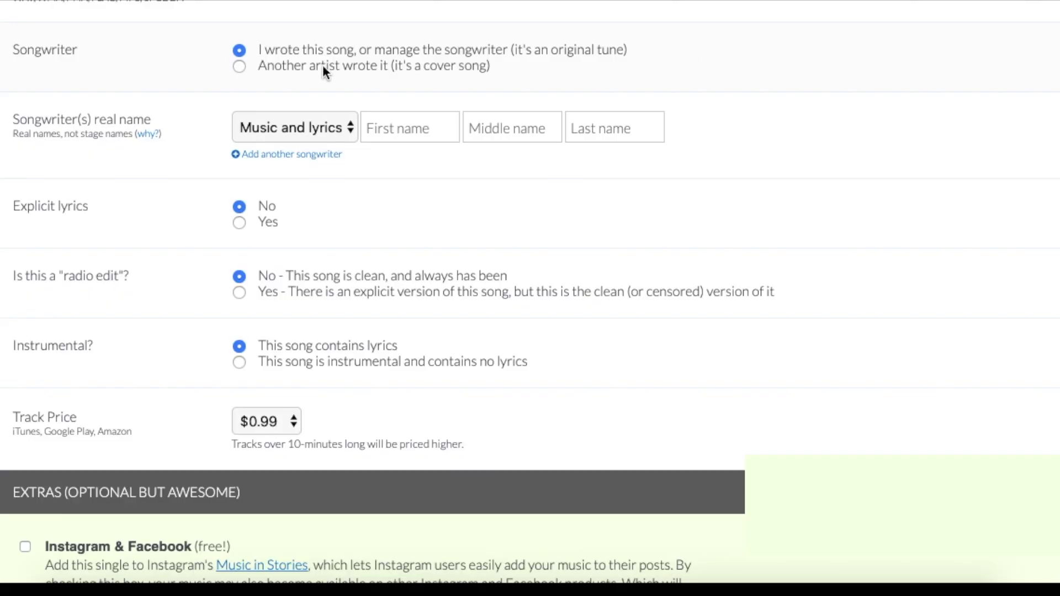
left_click(240, 67)
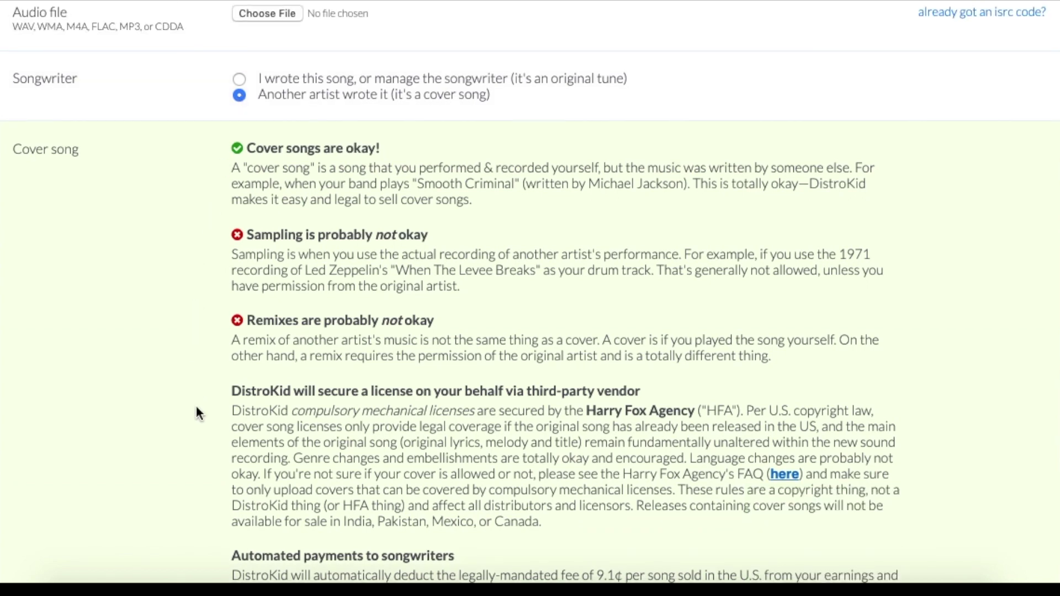
scroll(197, 413, "down", 5)
scroll(198, 413, "down", 2)
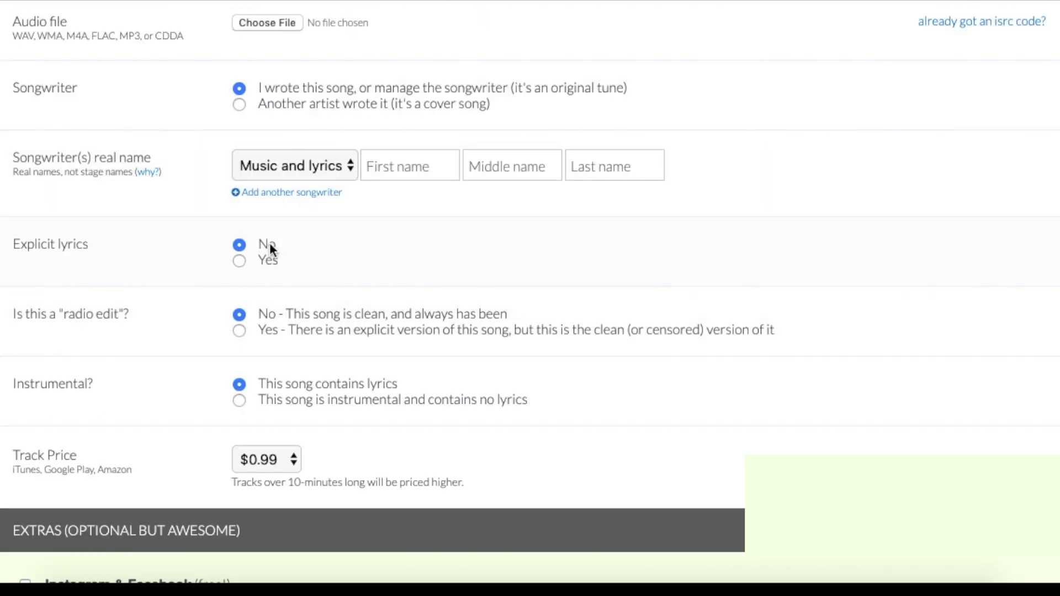
left_click(236, 264)
left_click(241, 247)
scroll(443, 457, "down", 5)
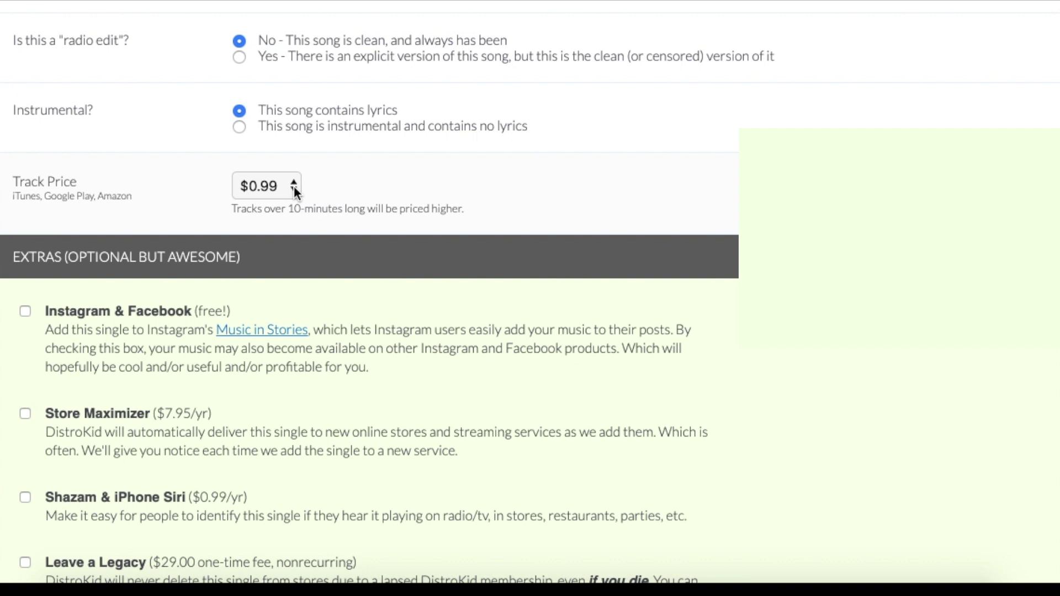
left_click(294, 187)
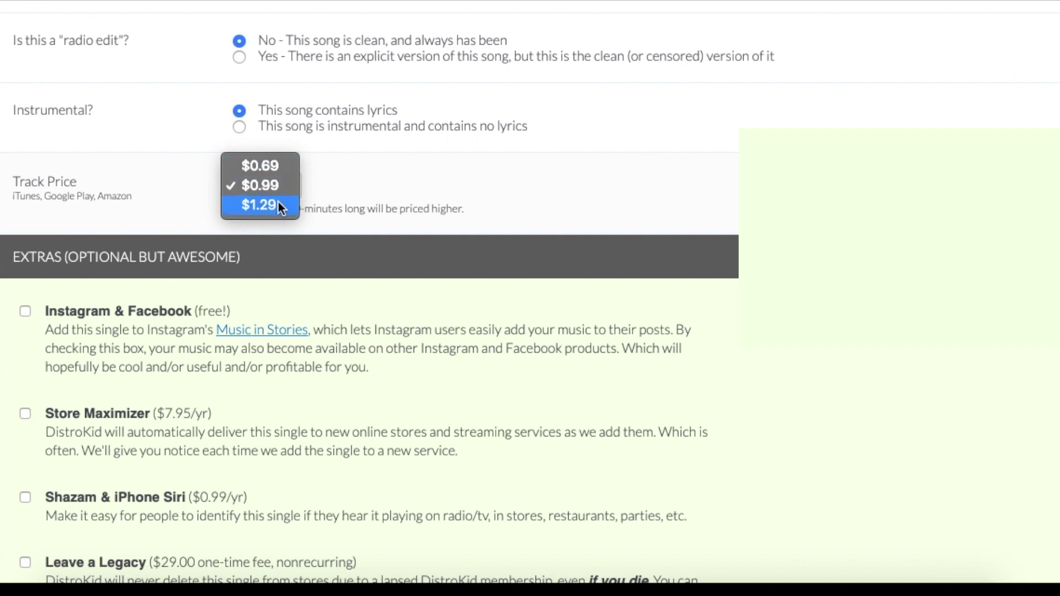
left_click(339, 186)
scroll(339, 189, "down", 4)
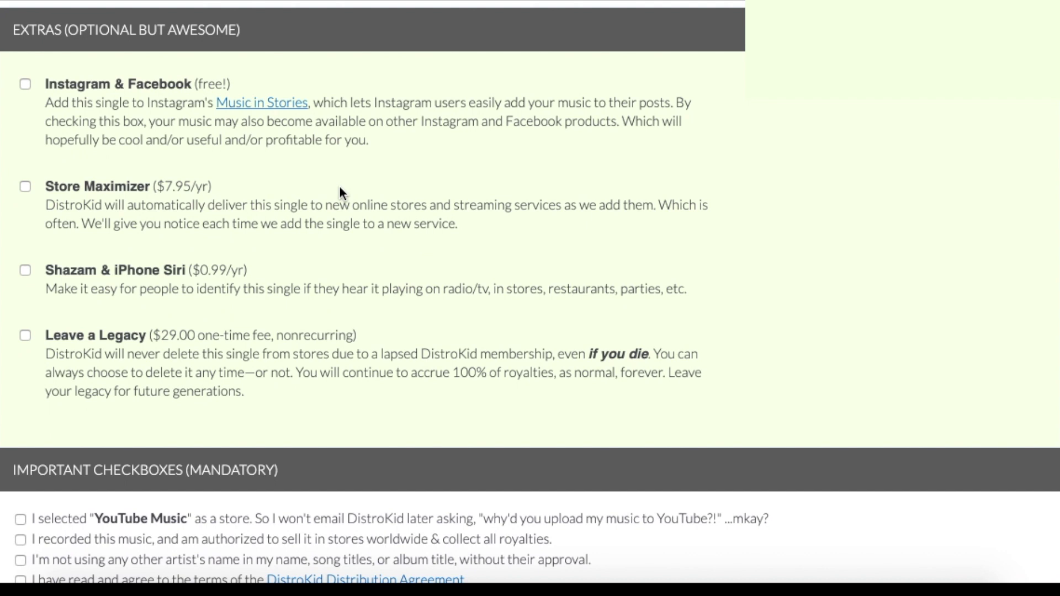
Step: Tick the Instagram & Facebook, Shazam & iPhone Siri ($0.99/yr) and Leave a Legacy ($29.00) extras
left_click(25, 84)
left_click(25, 271)
scroll(25, 298, "down", 1)
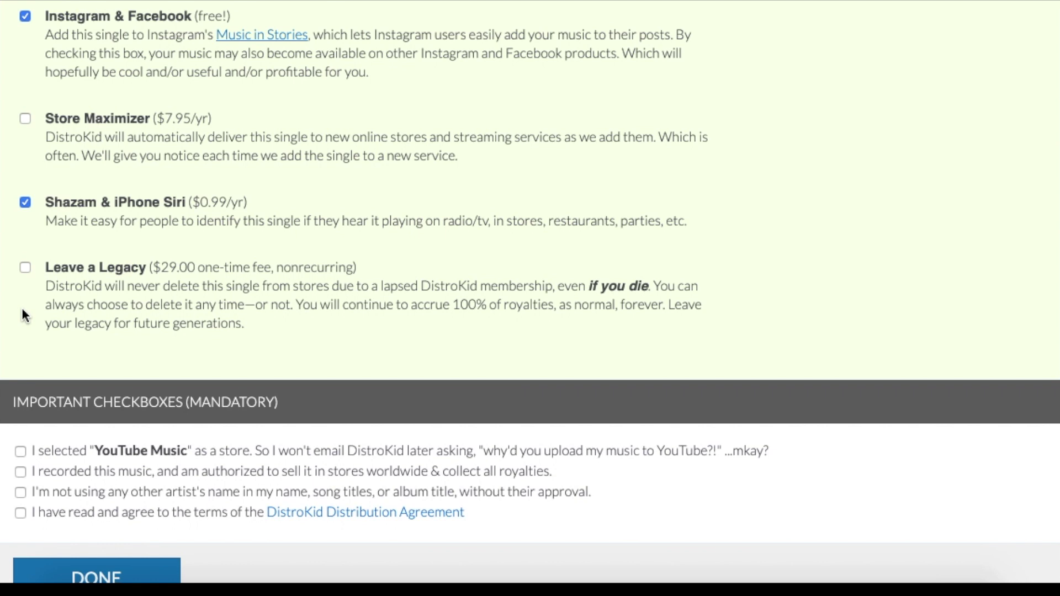
left_click(24, 267)
Step: Tick the YouTube Music acknowledgment and the recorded-and-authorized-to-sell confirmation checkboxes
scroll(789, 303, "down", 7)
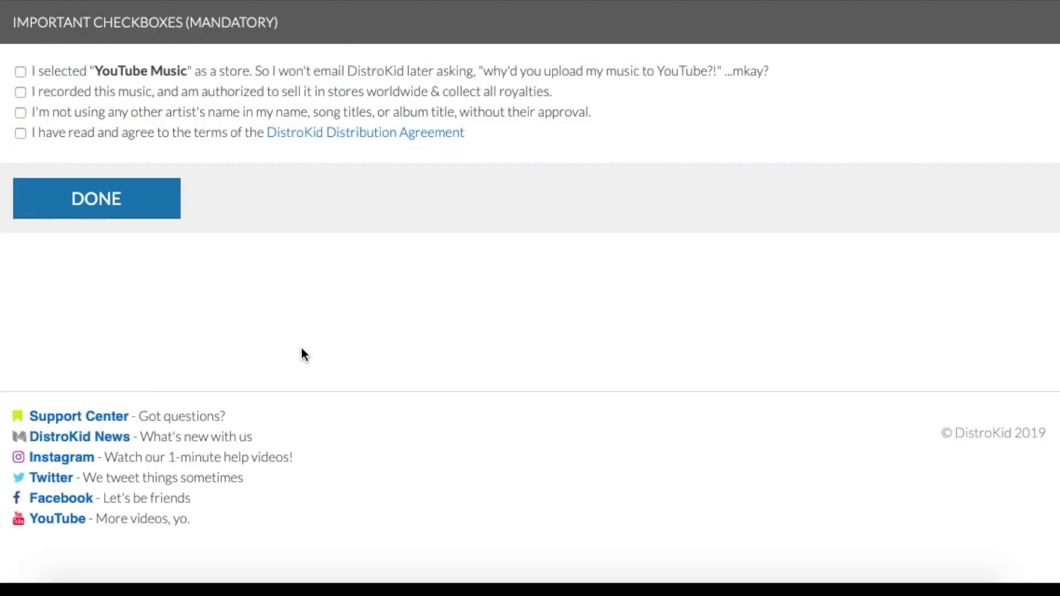
left_click(21, 71)
left_click(20, 92)
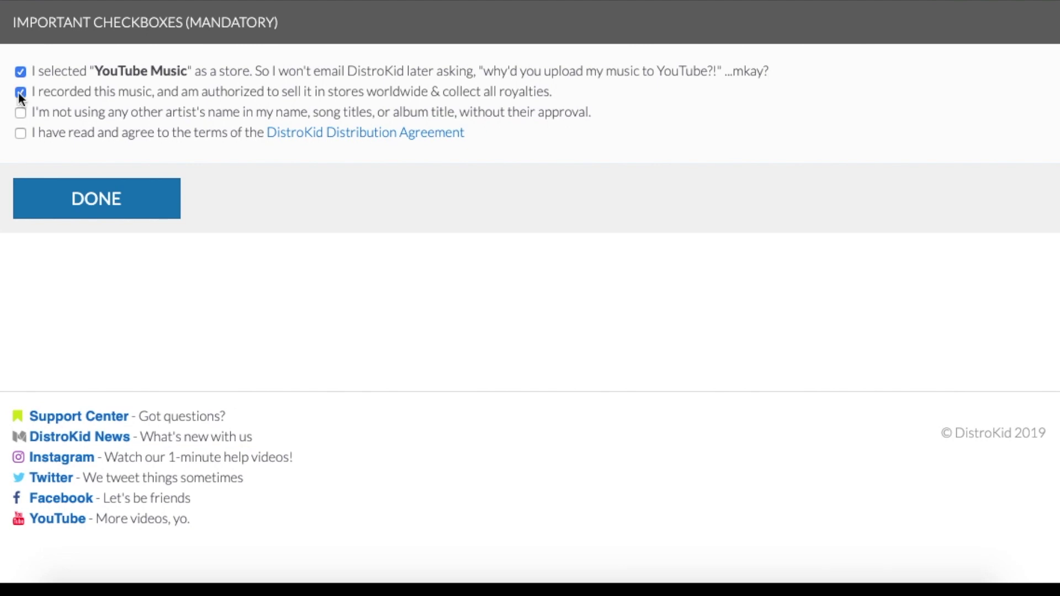